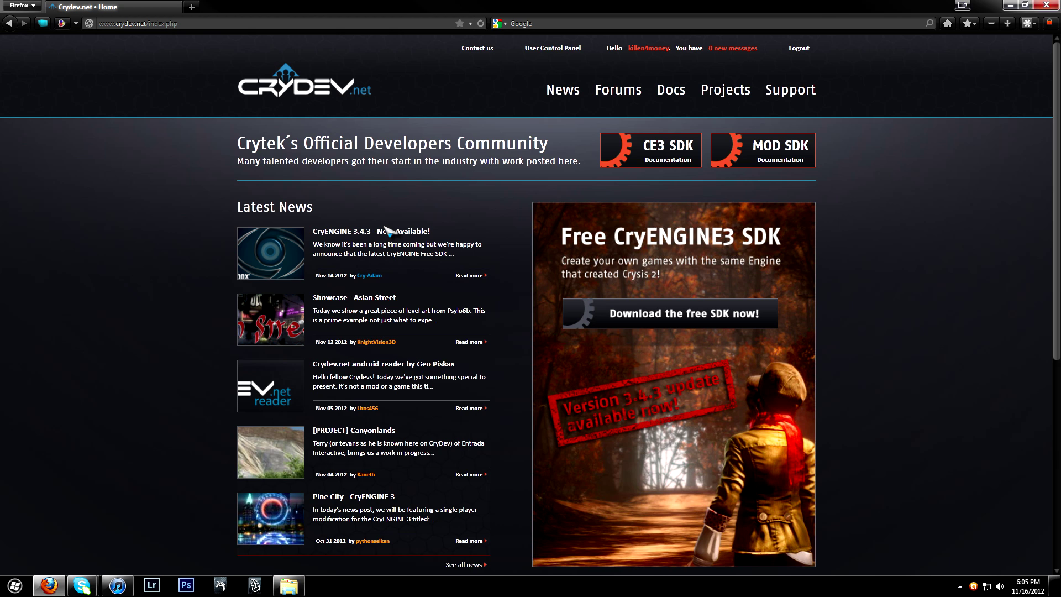
# Open the 'CryENGINE 3.4.3 - Now Available!' article in a new tab and scroll toward its download link
pyautogui.rightClick(408, 232)
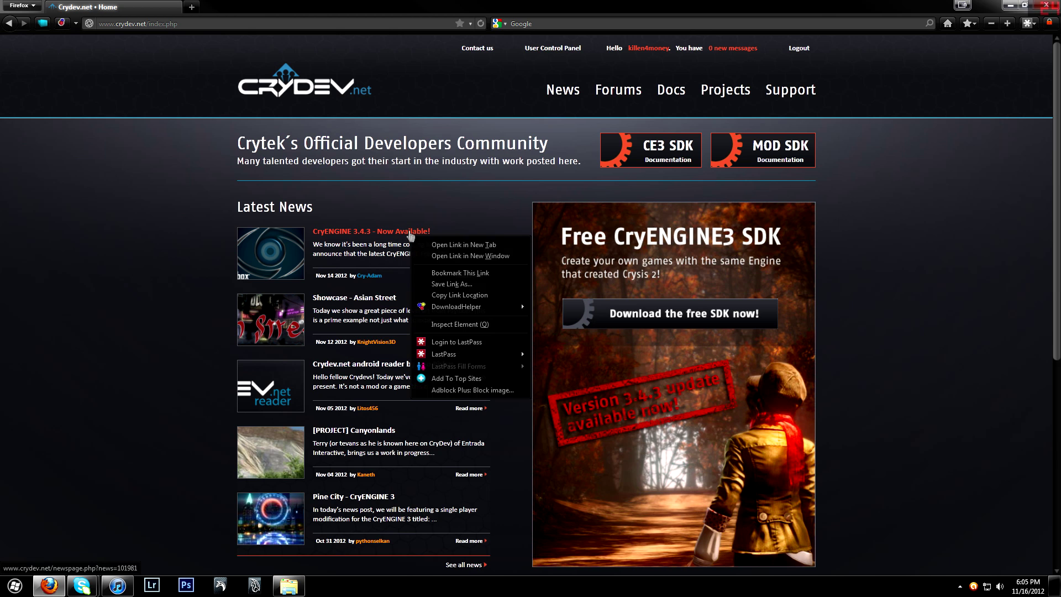
pyautogui.click(439, 239)
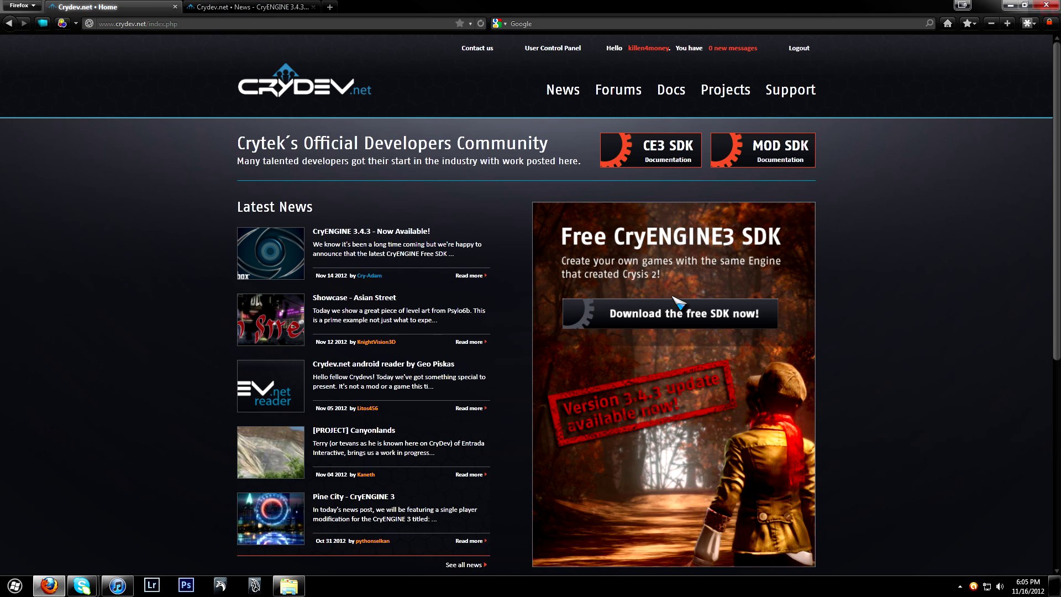
pyautogui.click(239, 7)
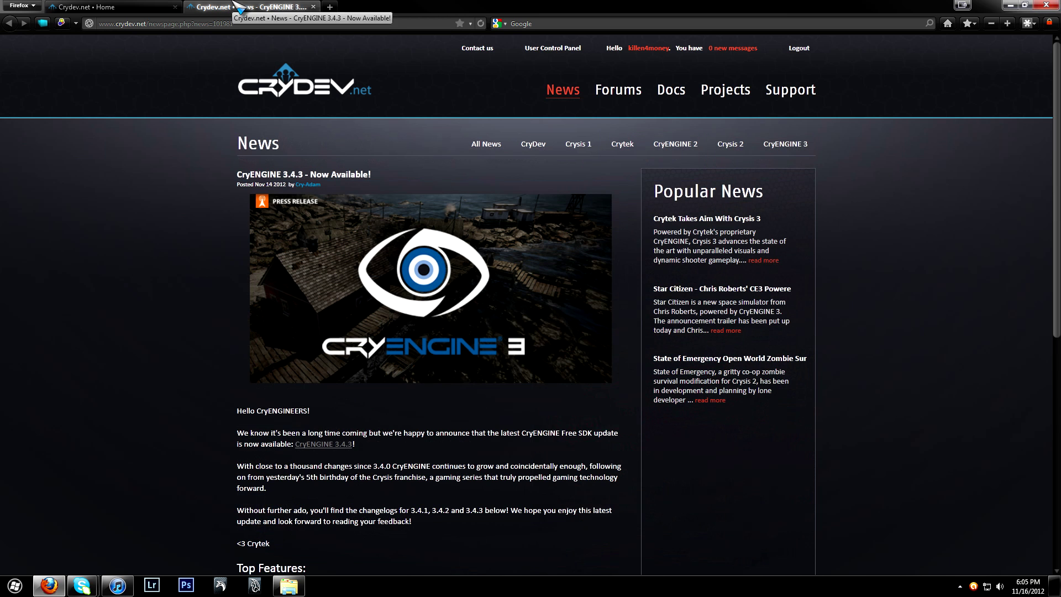
pyautogui.scroll(-5, 338, 232)
pyautogui.hotkey('ctrl', 'Tab')
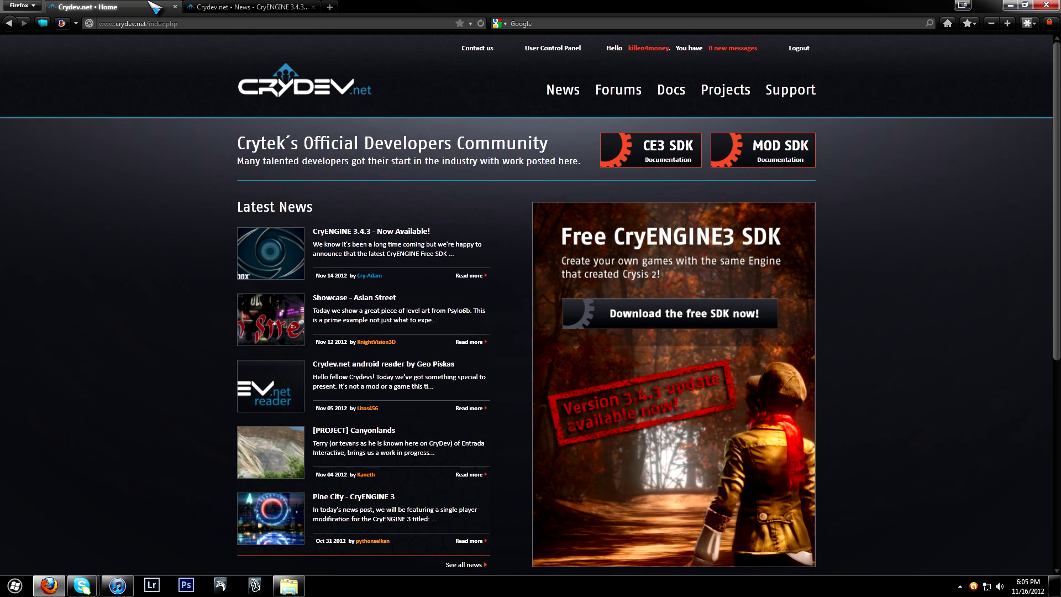
pyautogui.click(219, 11)
pyautogui.scroll(-5, 323, 243)
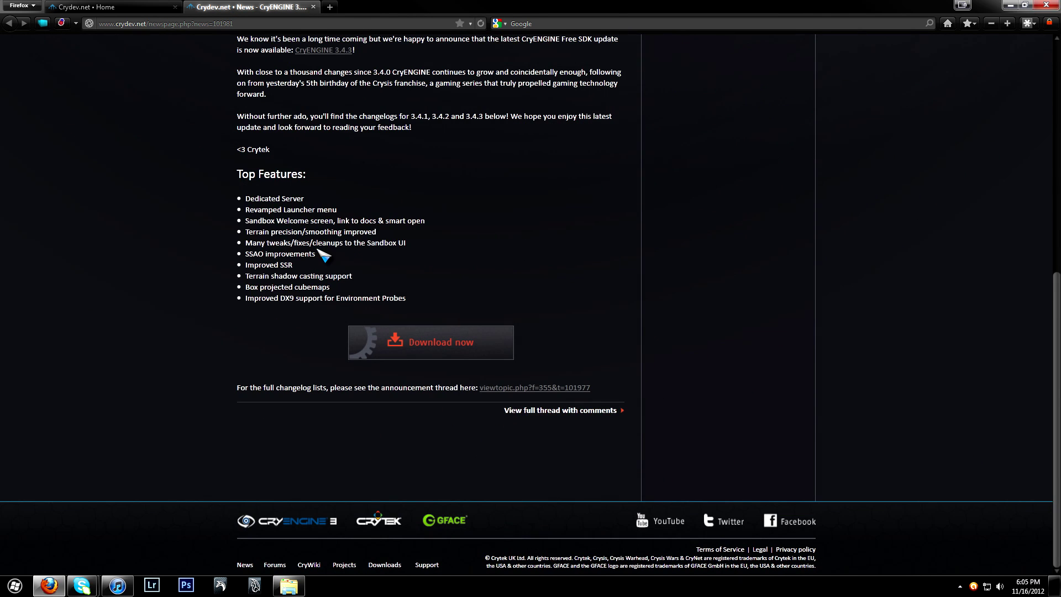
# Go to the CryENGINE 3 Free SDK download page and show Firefox's Downloads list
pyautogui.click(384, 342)
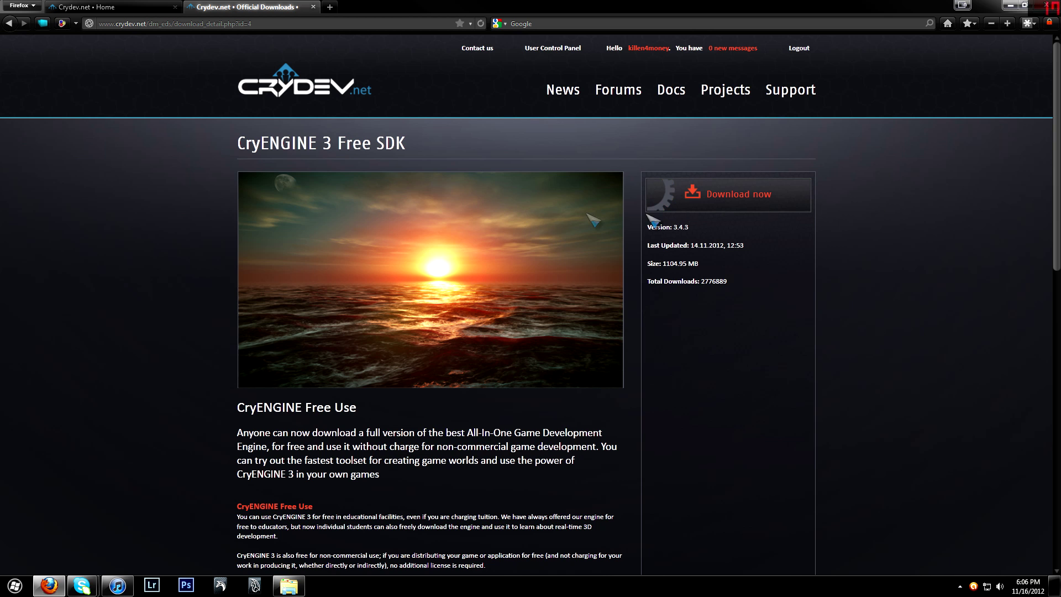
pyautogui.click(23, 6)
pyautogui.click(159, 50)
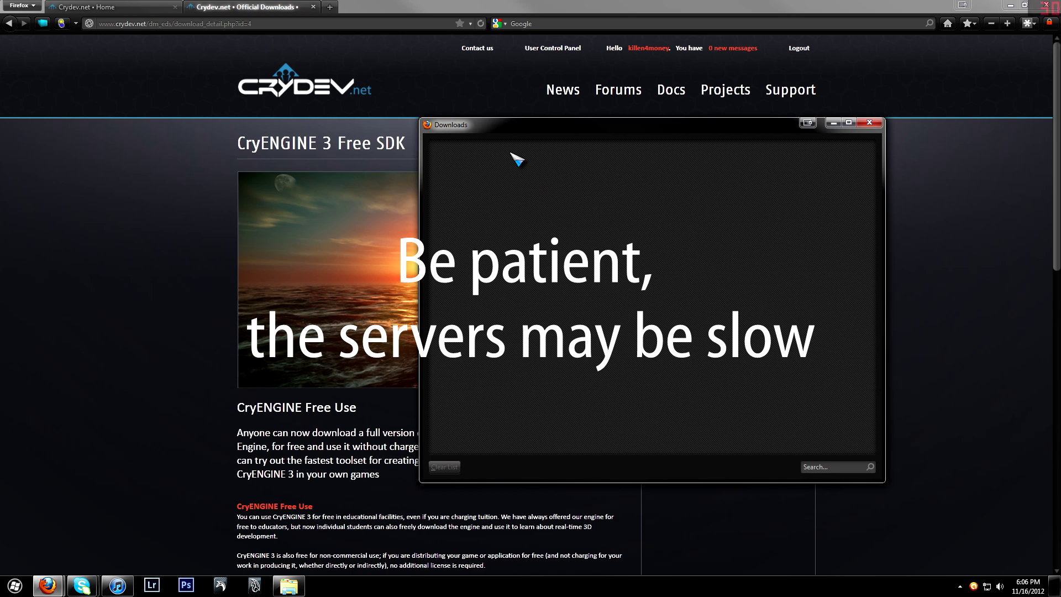
# Move the Downloads window aside and download CryENGINE 3 Free SDK 3.4.3
pyautogui.moveTo(495, 130); pyautogui.dragTo(893, 163)
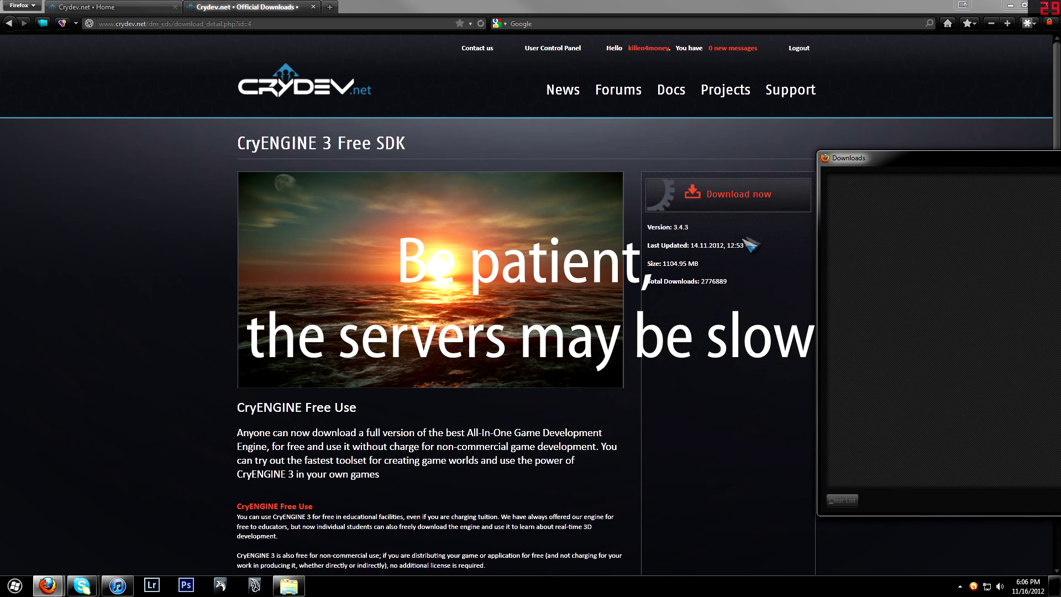
pyautogui.click(678, 211)
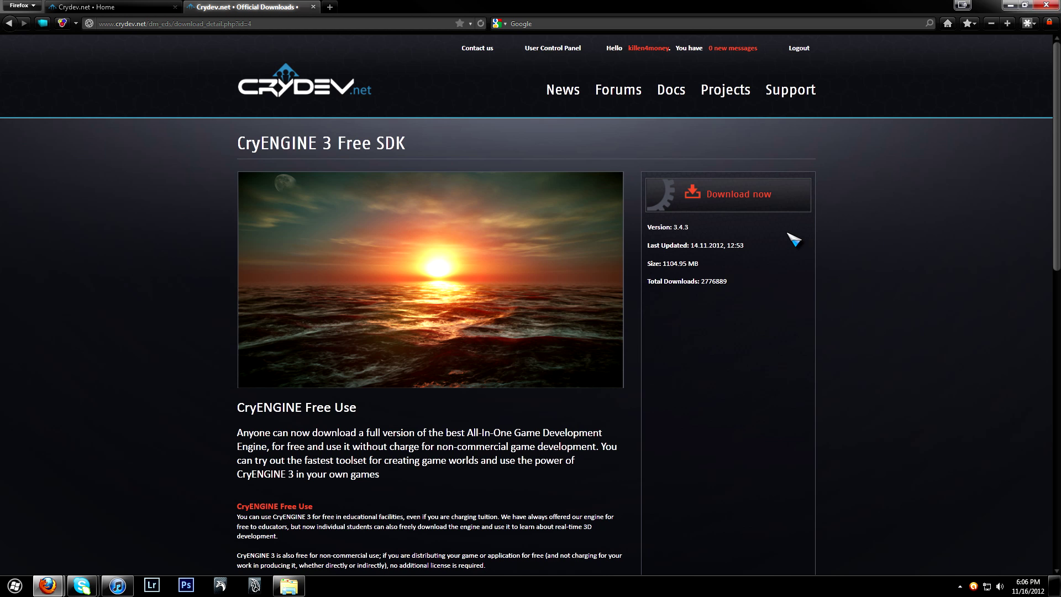
pyautogui.click(974, 587)
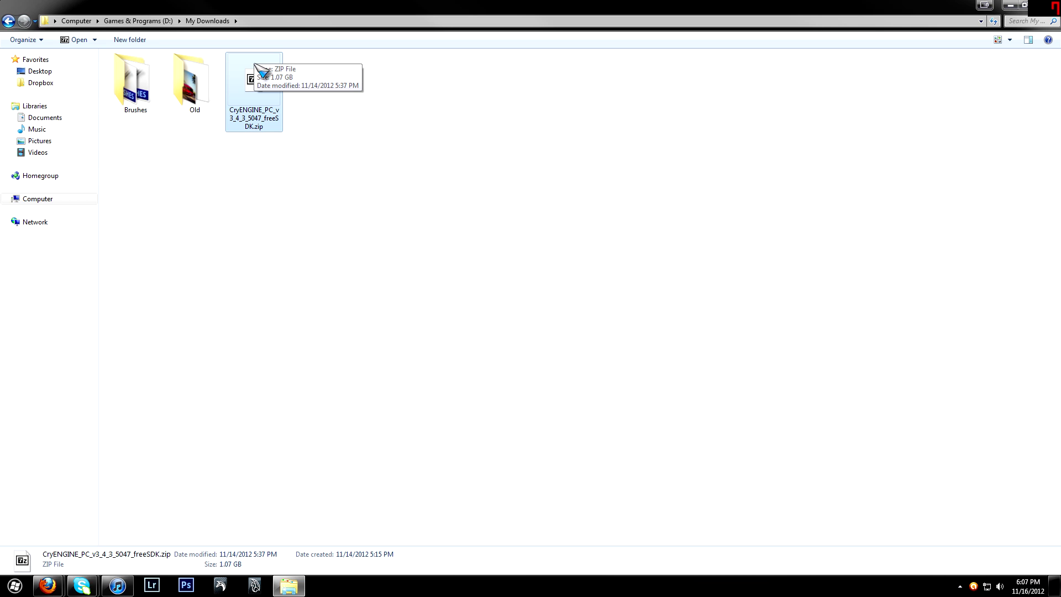
# Show the 7-Zip context-menu actions for CryENGINE_PC_v3_4_3_5047_freeSDK.zip
pyautogui.rightClick(255, 65)
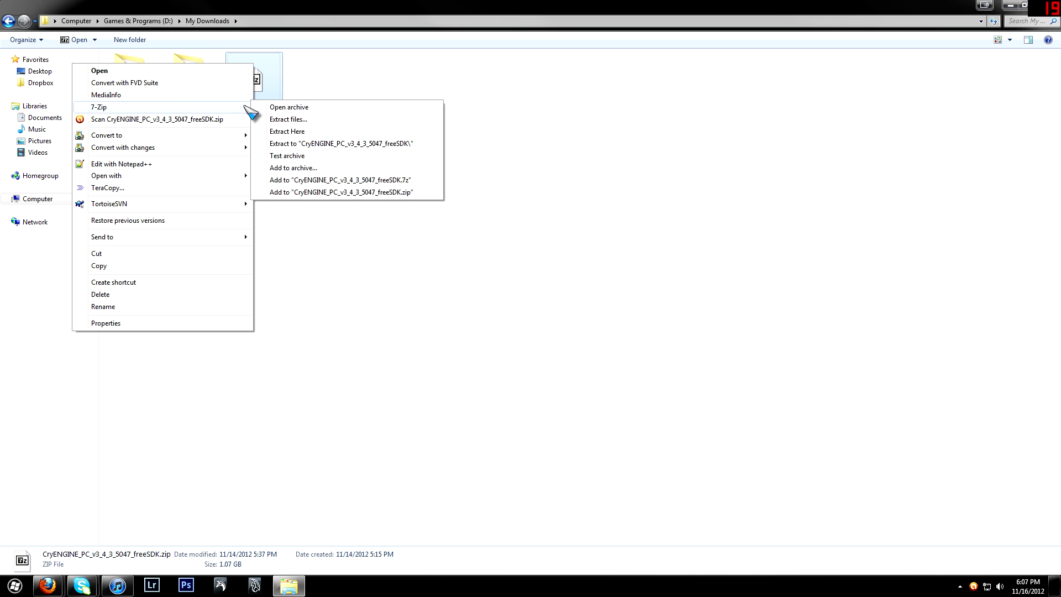
pyautogui.click(291, 83)
pyautogui.click(264, 76)
# Open the SDK zip in 7-Zip to view its Bin32, Bin64, Game and other folders
pyautogui.doubleClick(263, 77)
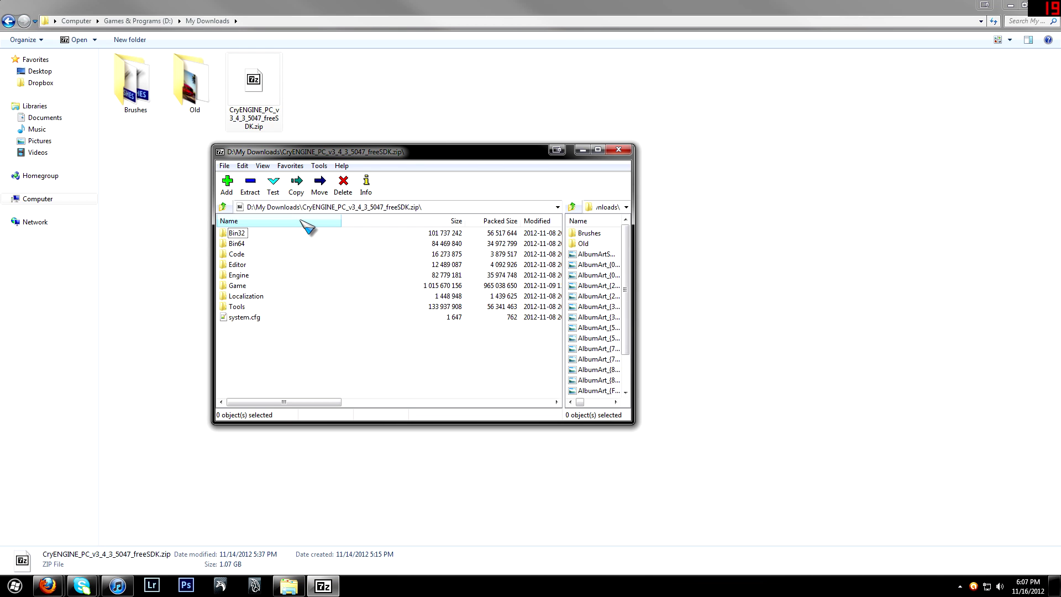
pyautogui.press('super')
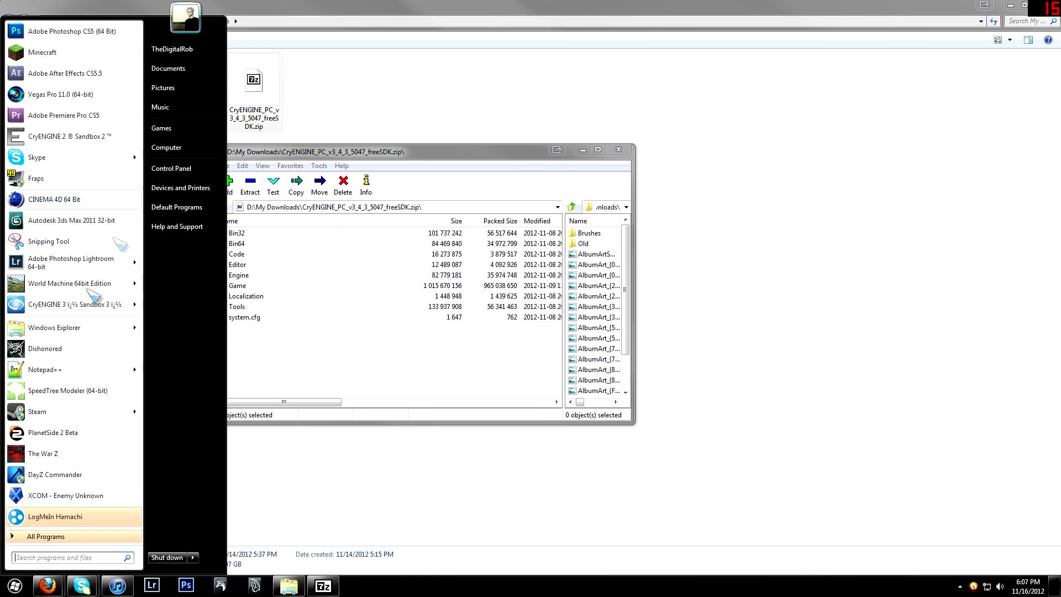
pyautogui.click(680, 155)
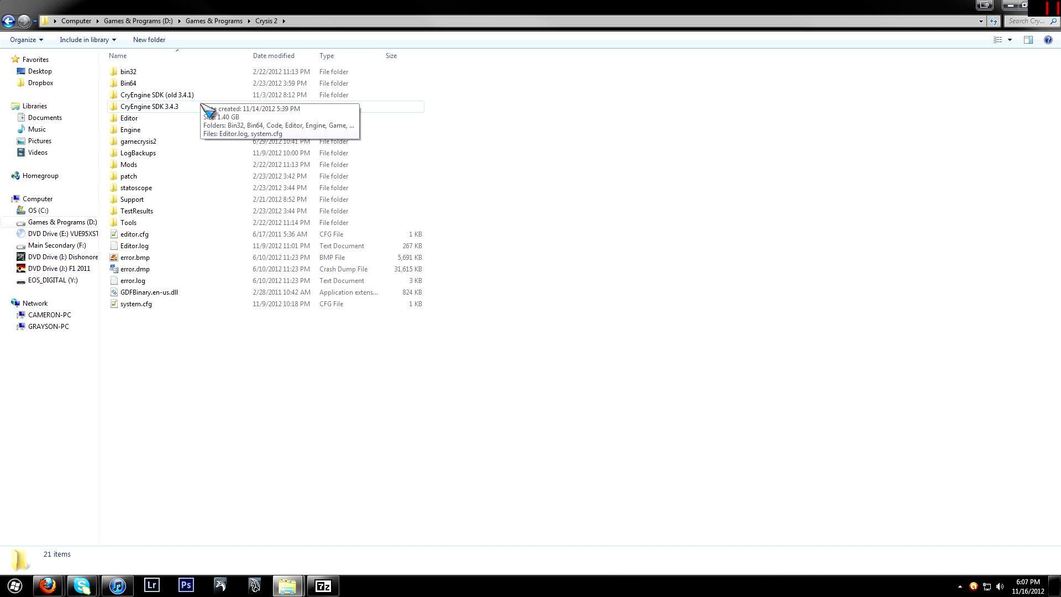
# Open the CryEngine SDK 3.4.3 folder and select all nine items in the 7-Zip archive
pyautogui.doubleClick(202, 106)
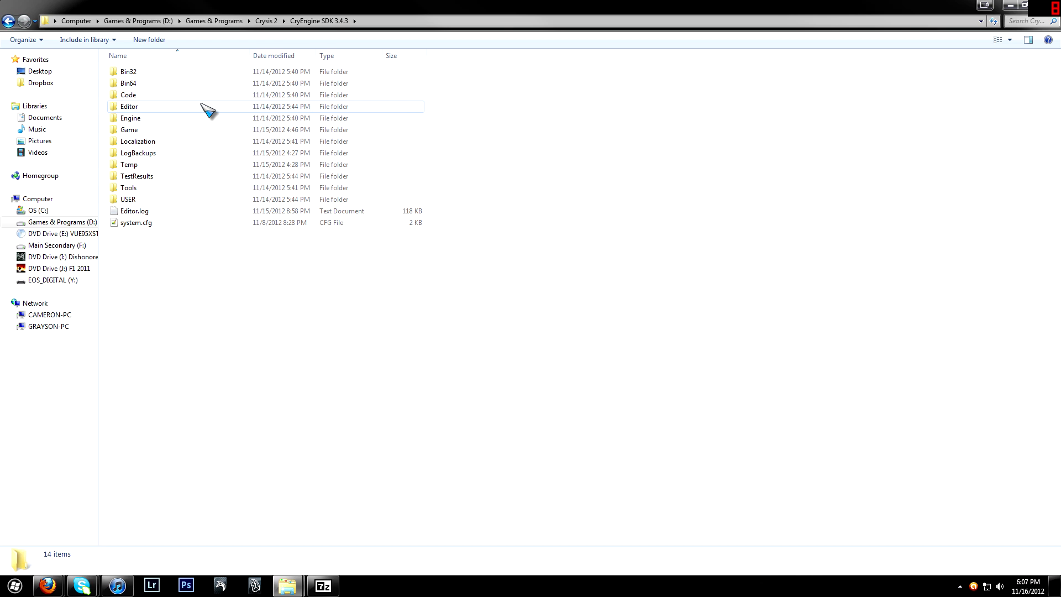
pyautogui.hotkey('alt', 'Tab')
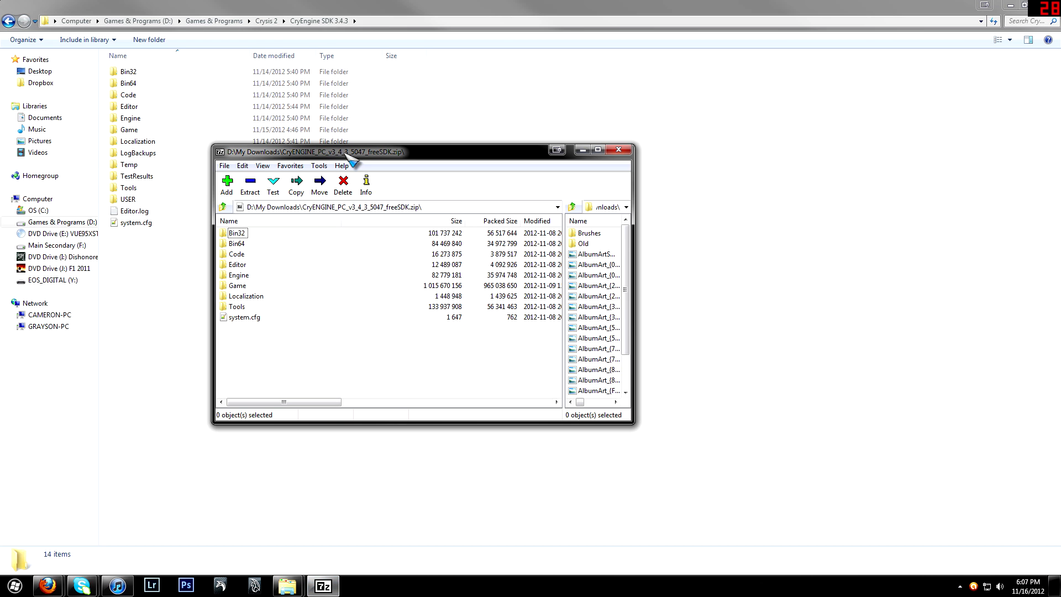
pyautogui.moveTo(347, 156); pyautogui.dragTo(874, 118)
pyautogui.moveTo(797, 337); pyautogui.dragTo(744, 191)
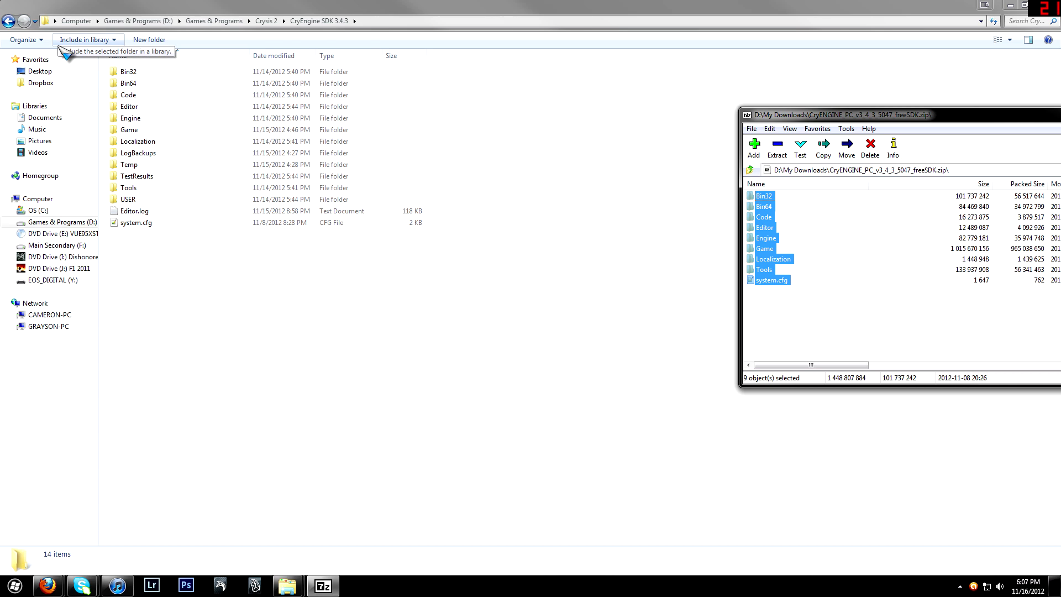
pyautogui.click(298, 318)
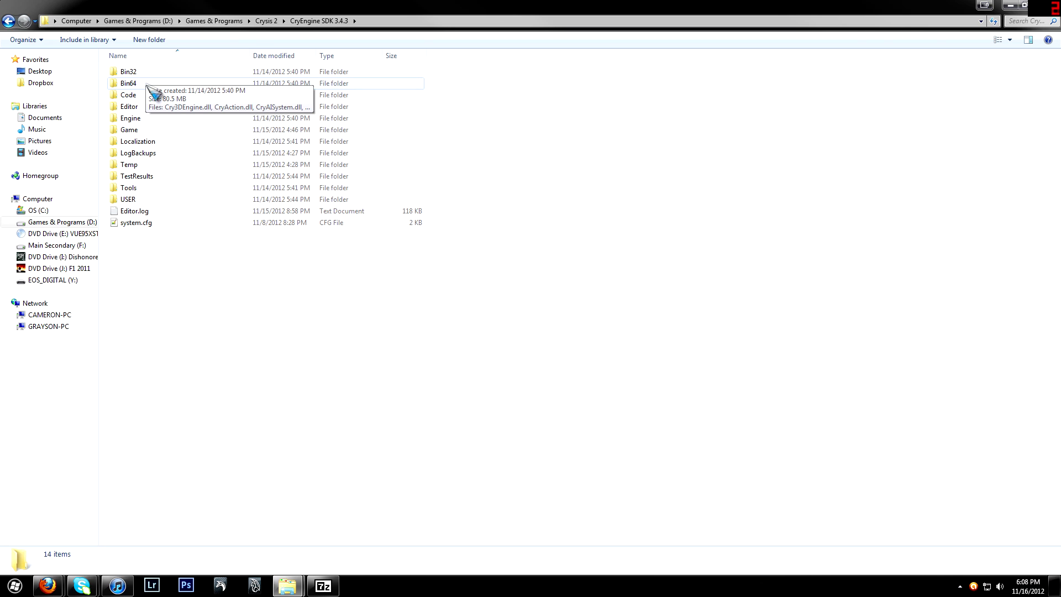
# Re-sort the SDK folder listing by name and open the Bin32 folder
pyautogui.click(148, 55)
pyautogui.click(145, 83)
pyautogui.click(151, 56)
pyautogui.doubleClick(149, 71)
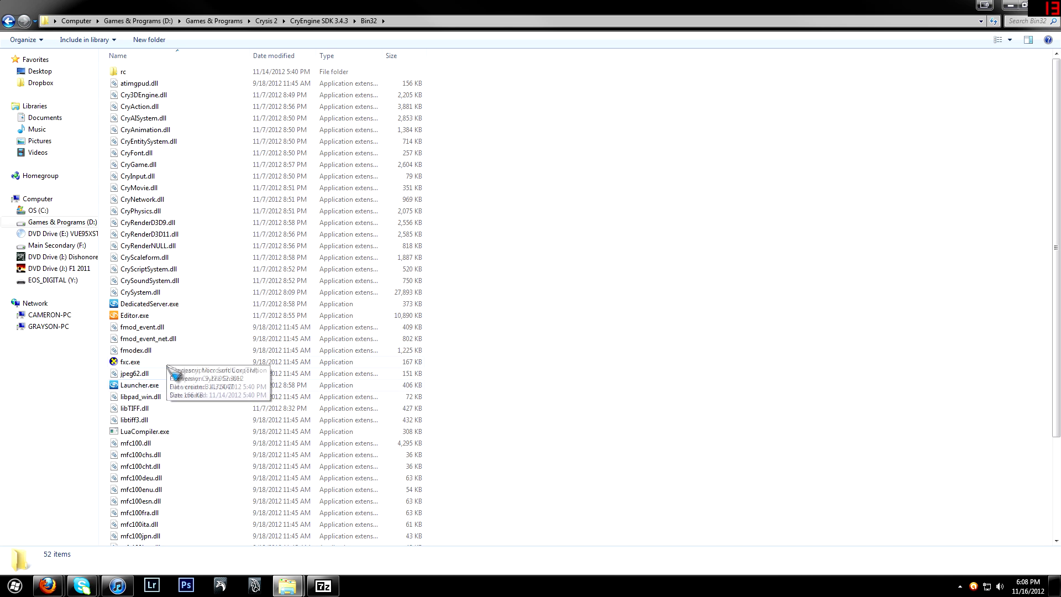
# Go back and launch Editor.exe from the Bin64 folder
pyautogui.click(8, 22)
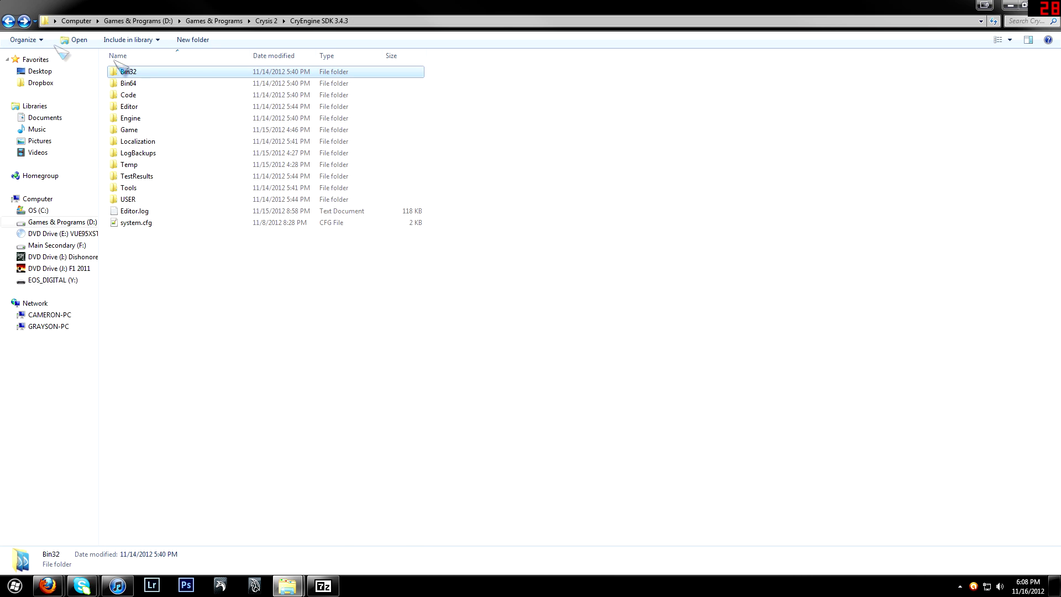
pyautogui.doubleClick(175, 84)
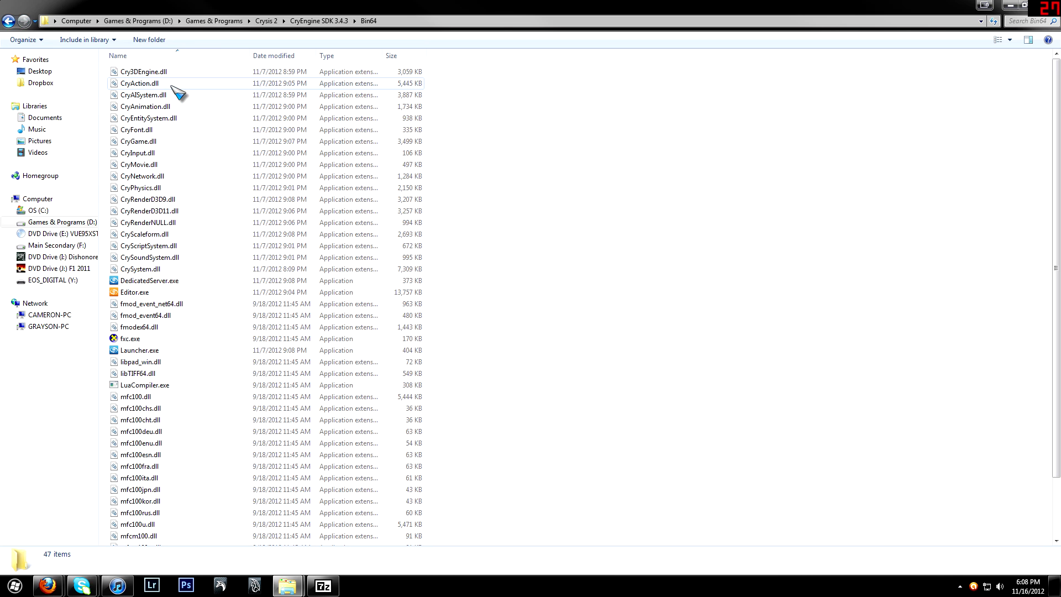
pyautogui.click(117, 293)
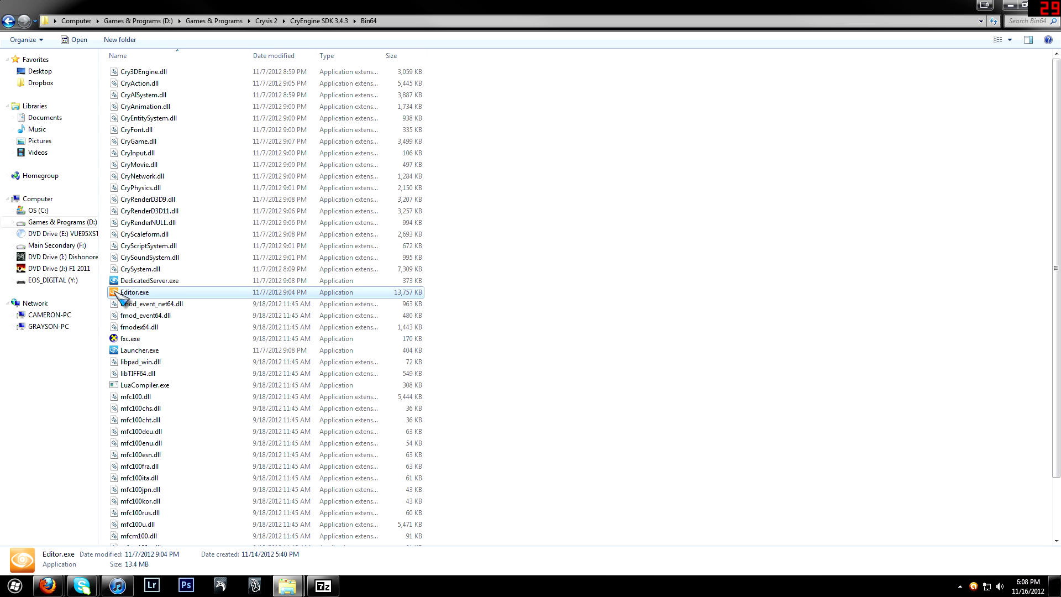
pyautogui.doubleClick(117, 293)
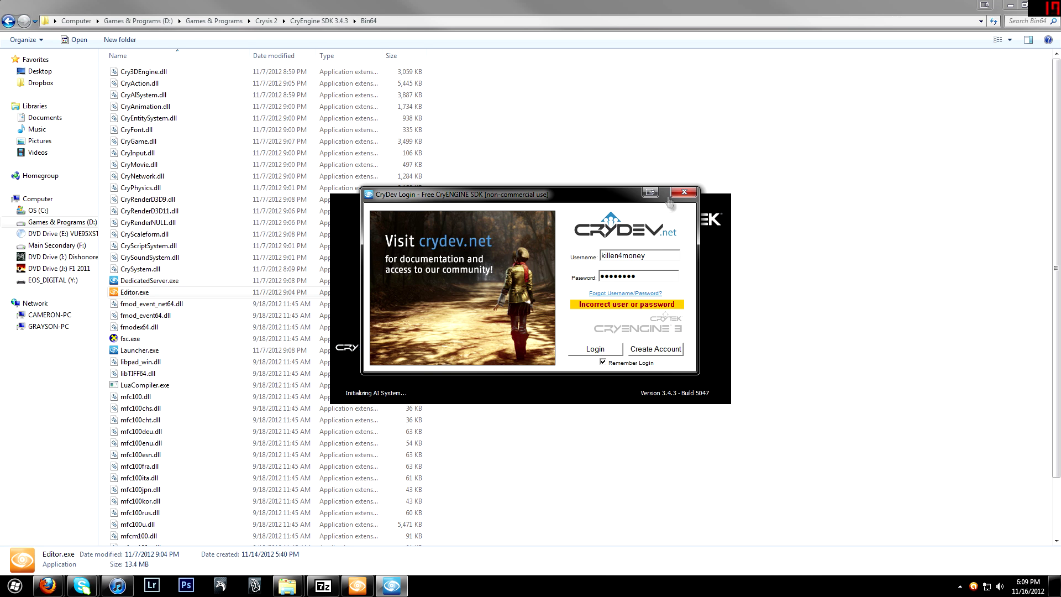
# Log in to the CryDev account so Sandbox finishes loading an Untitled level
pyautogui.click(618, 350)
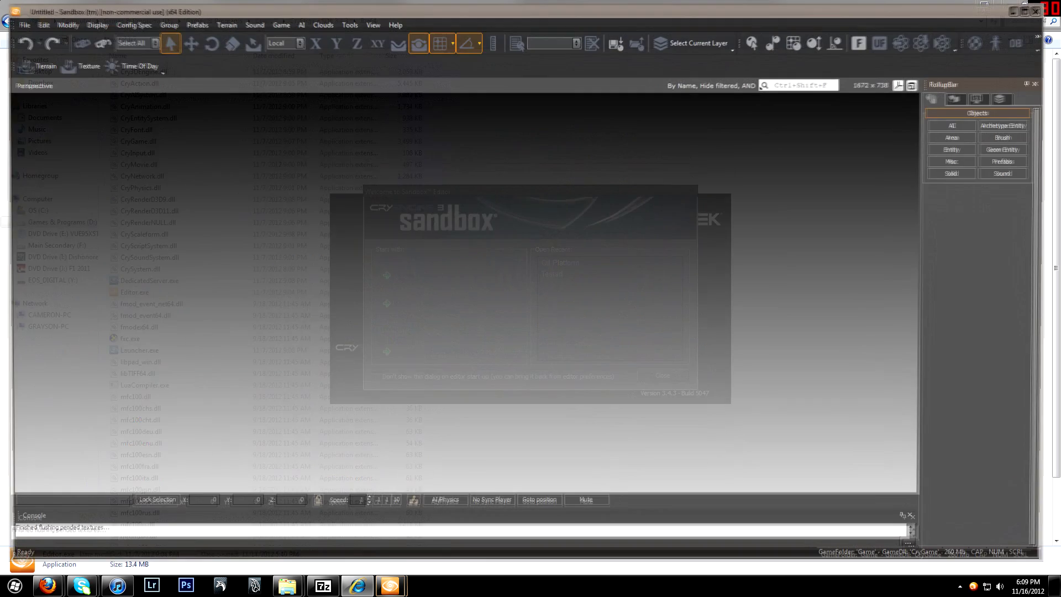